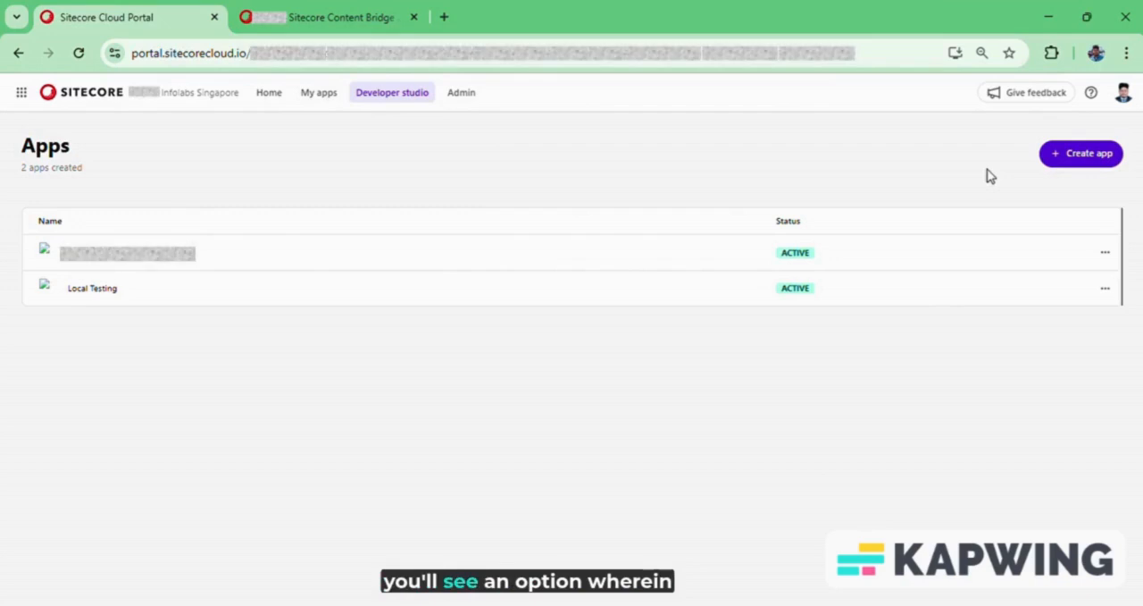
Create a new Custom app named demo.
{"action": "left_click", "coordinate": [1081, 154]}
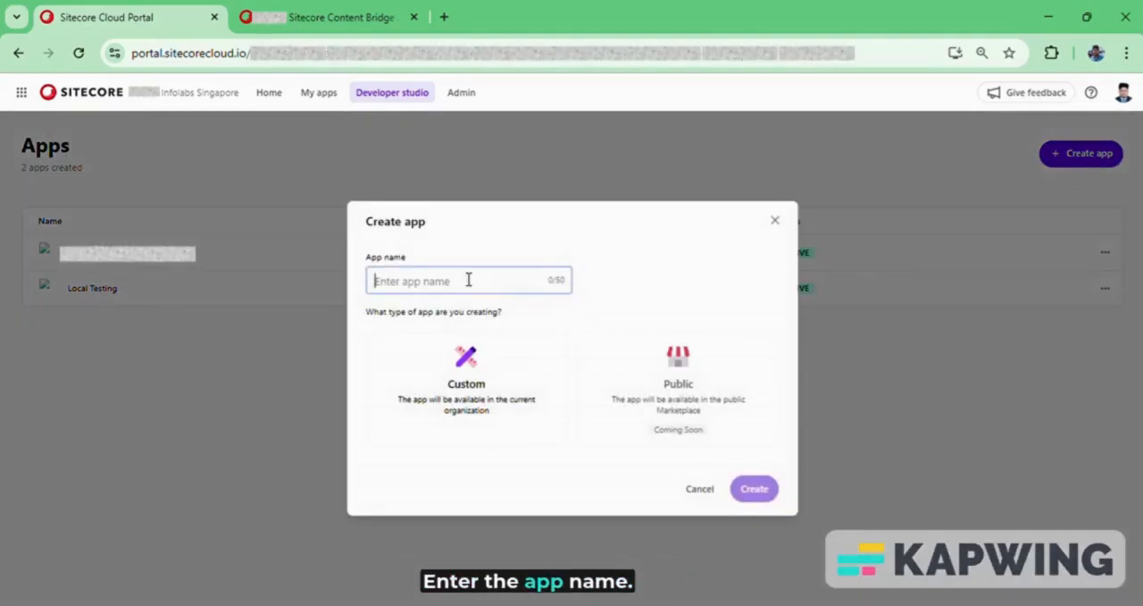
{"action": "type", "text": "demo"}
{"action": "left_click", "coordinate": [420, 378]}
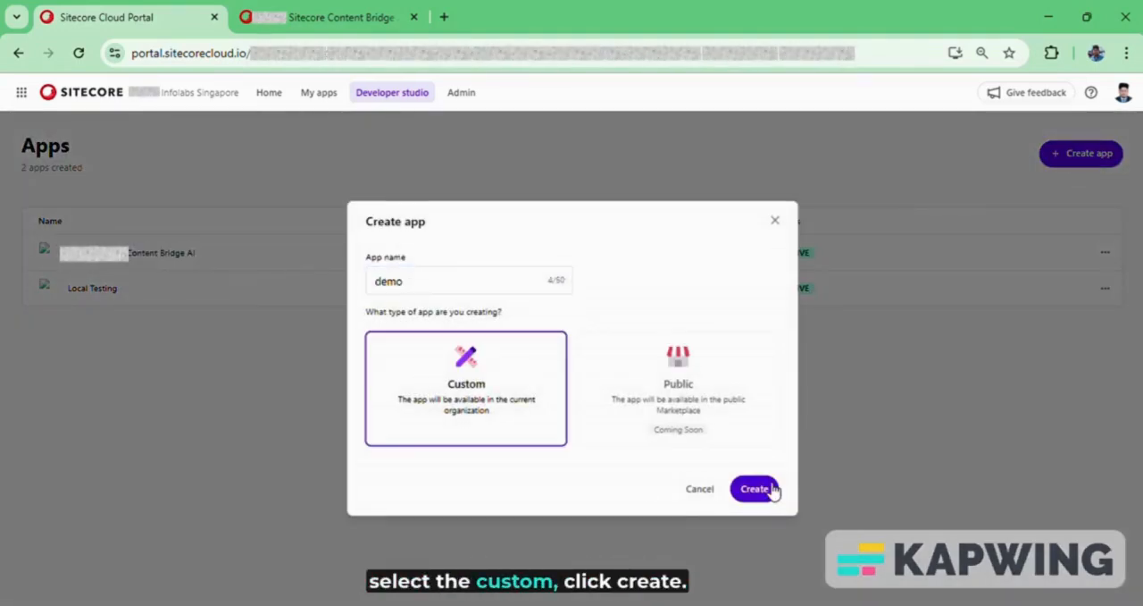
{"action": "left_click", "coordinate": [770, 489]}
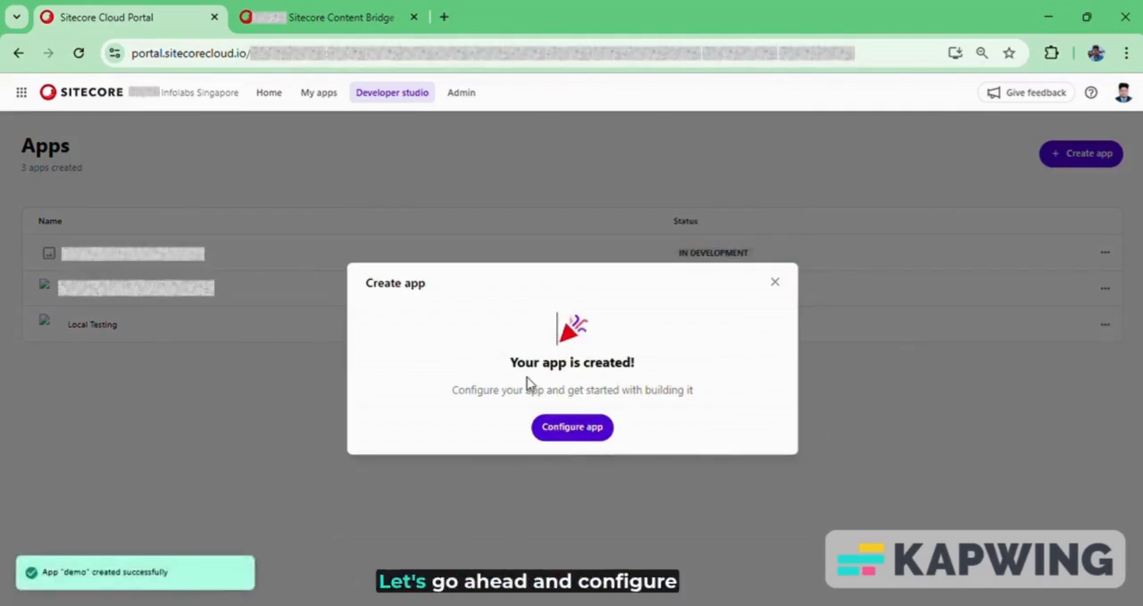
Open the demo app's configuration and enable the Standalone and XM Cloud Full screen extension points.
{"action": "left_click", "coordinate": [580, 433]}
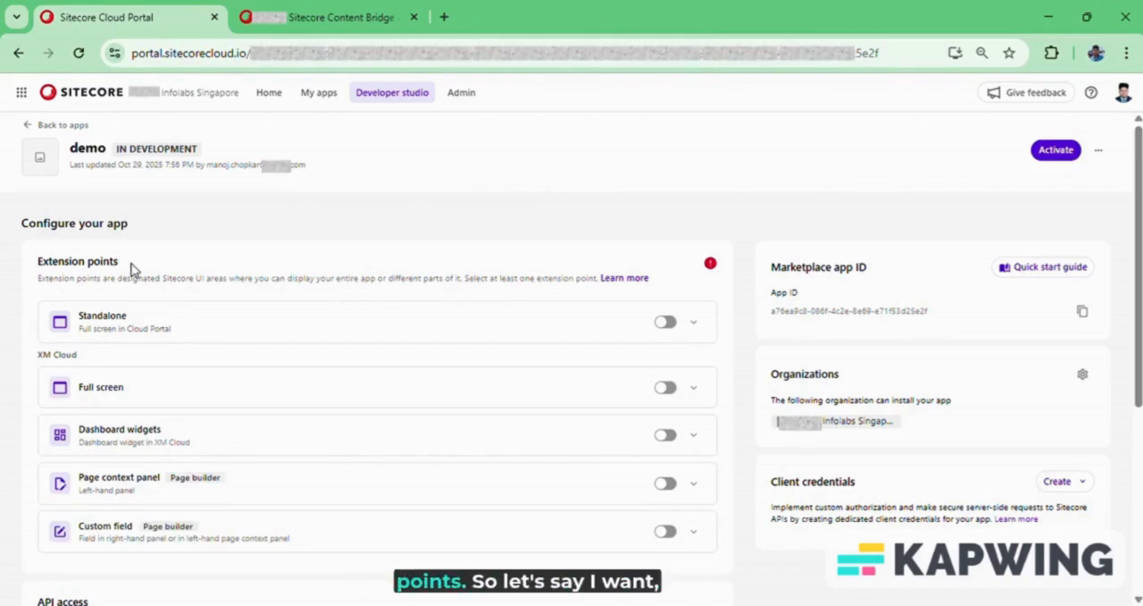
{"action": "left_click", "coordinate": [693, 323]}
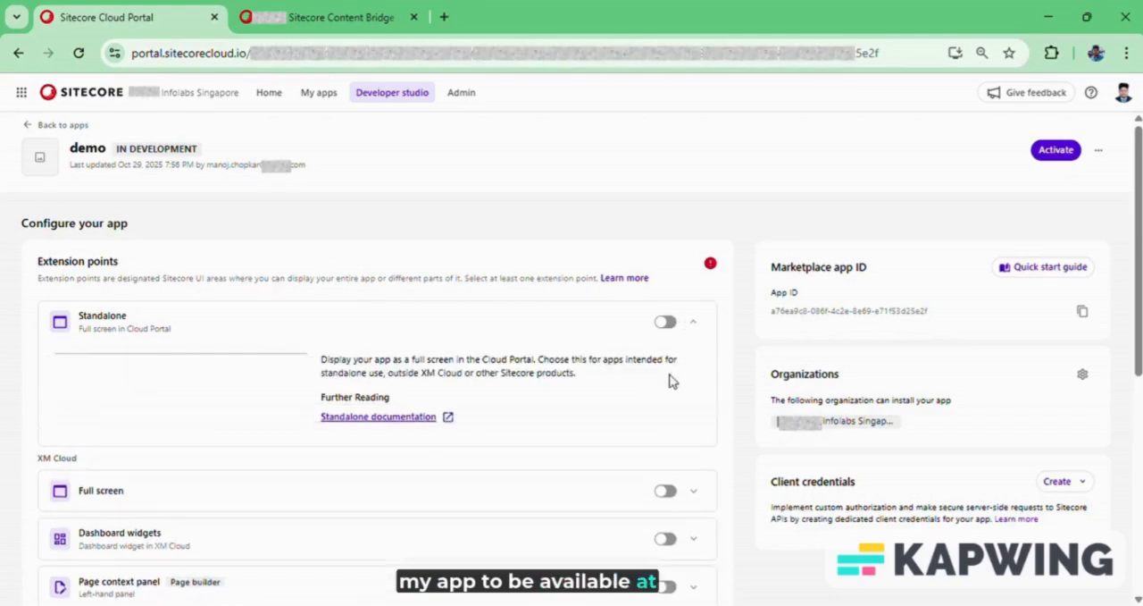
{"action": "left_click", "coordinate": [668, 322]}
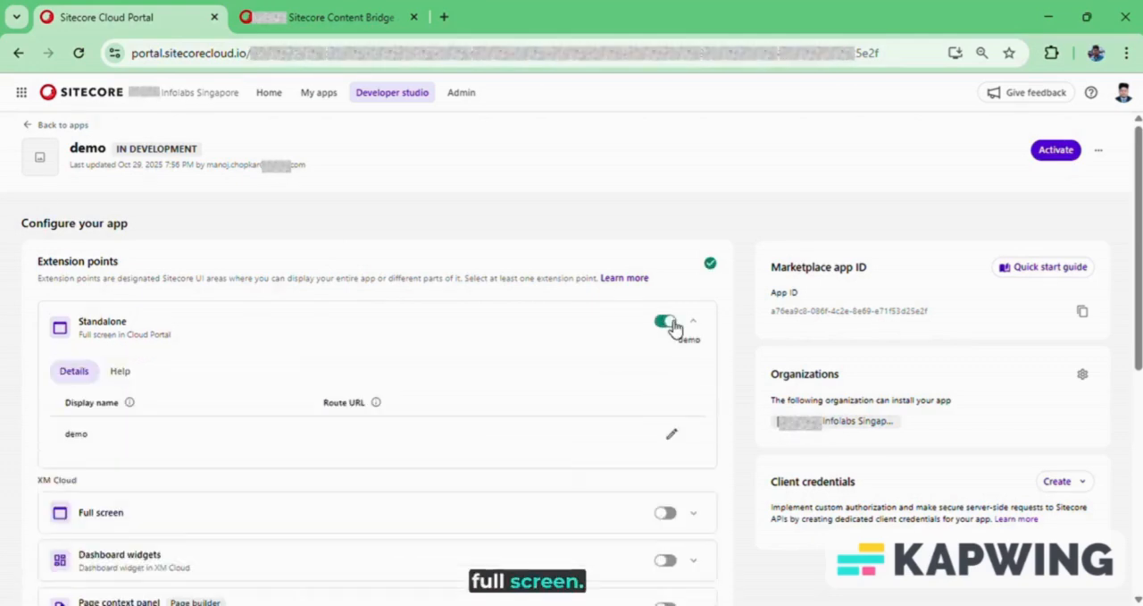
{"action": "scroll", "coordinate": [486, 342], "scroll_direction": "down", "scroll_amount": 1}
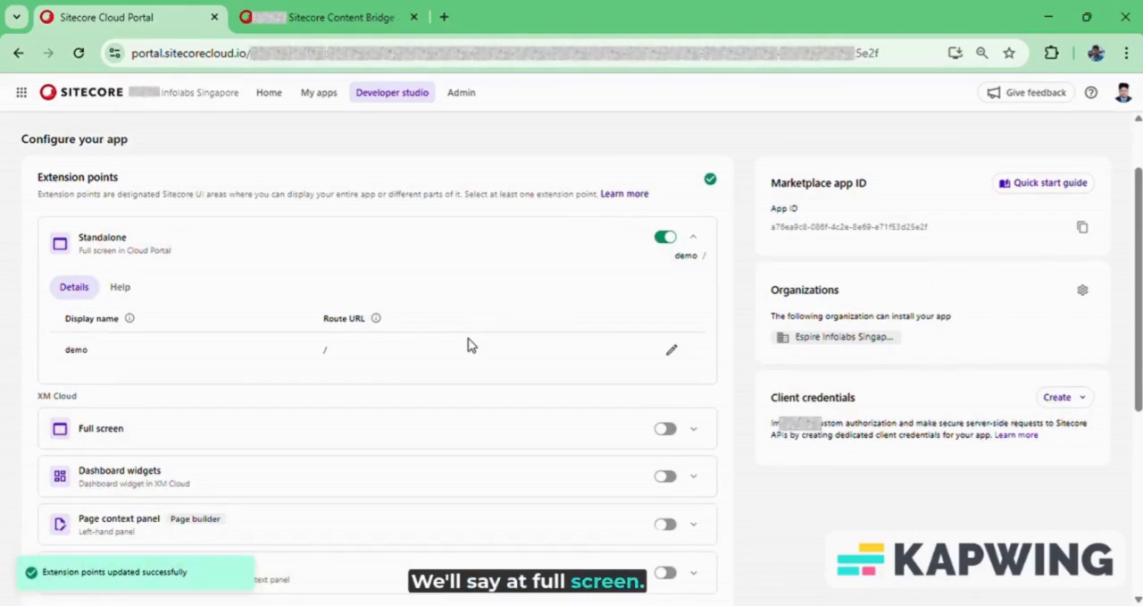
{"action": "scroll", "coordinate": [485, 383], "scroll_direction": "down", "scroll_amount": 2}
{"action": "scroll", "coordinate": [377, 289], "scroll_direction": "up", "scroll_amount": 2}
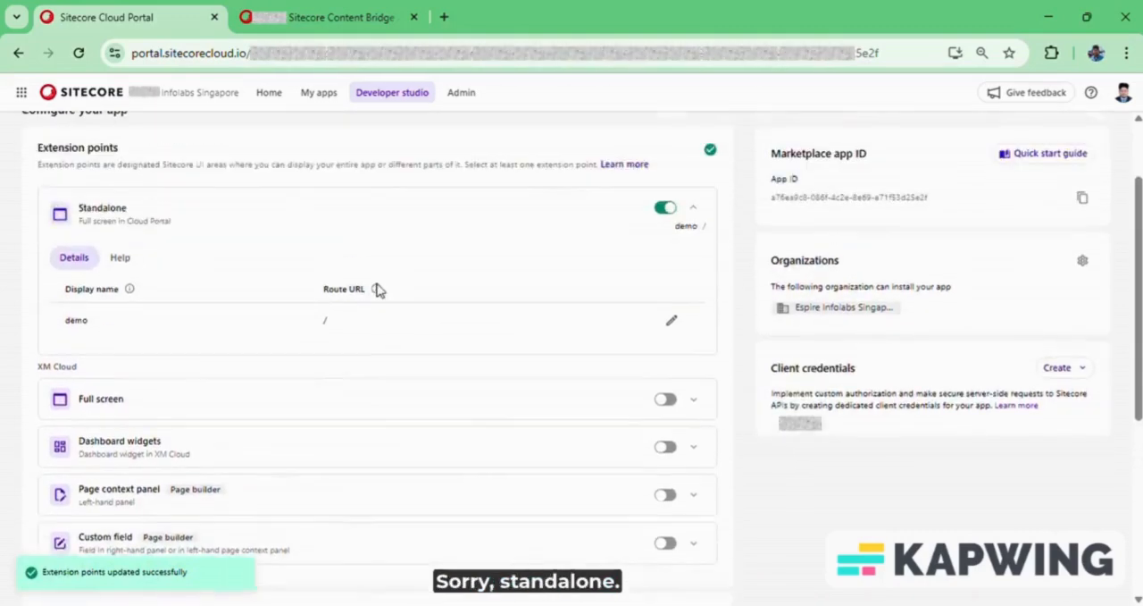
{"action": "scroll", "coordinate": [377, 289], "scroll_direction": "up", "scroll_amount": 1}
{"action": "scroll", "coordinate": [688, 298], "scroll_direction": "down", "scroll_amount": 2}
{"action": "left_click", "coordinate": [665, 261]}
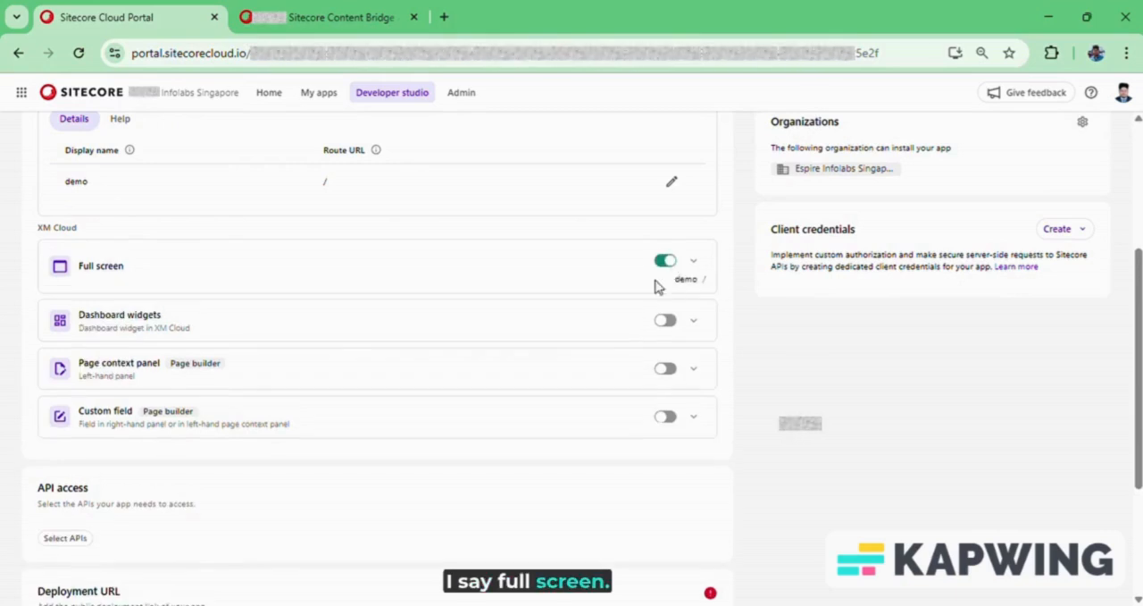
Give the demo app API access to XM Cloud APIs and save the selection.
{"action": "scroll", "coordinate": [617, 309], "scroll_direction": "down", "scroll_amount": 2}
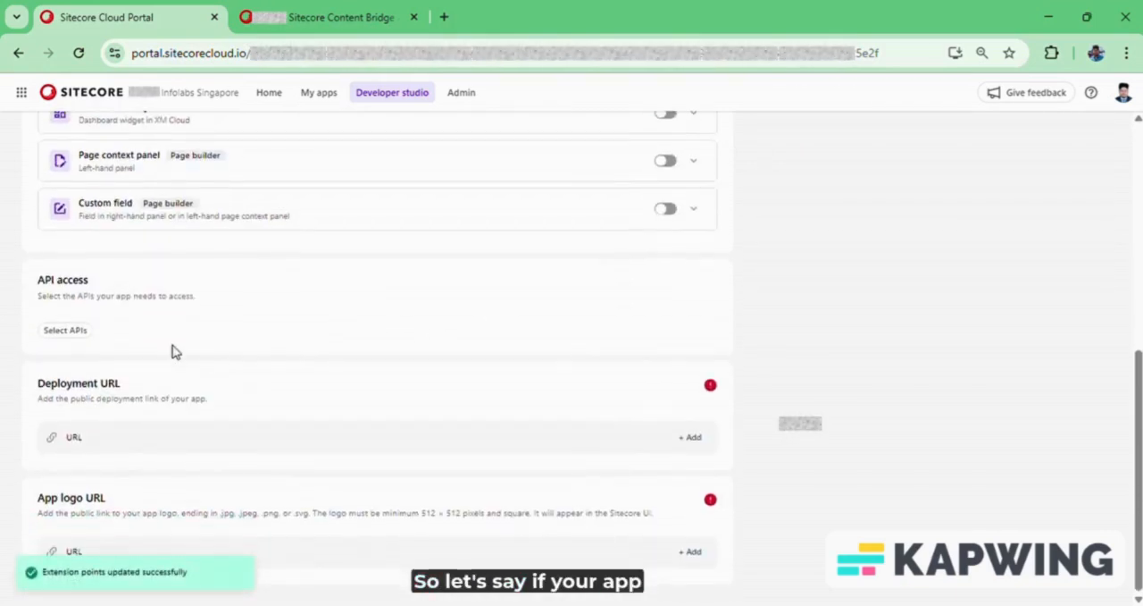
{"action": "left_click", "coordinate": [66, 331]}
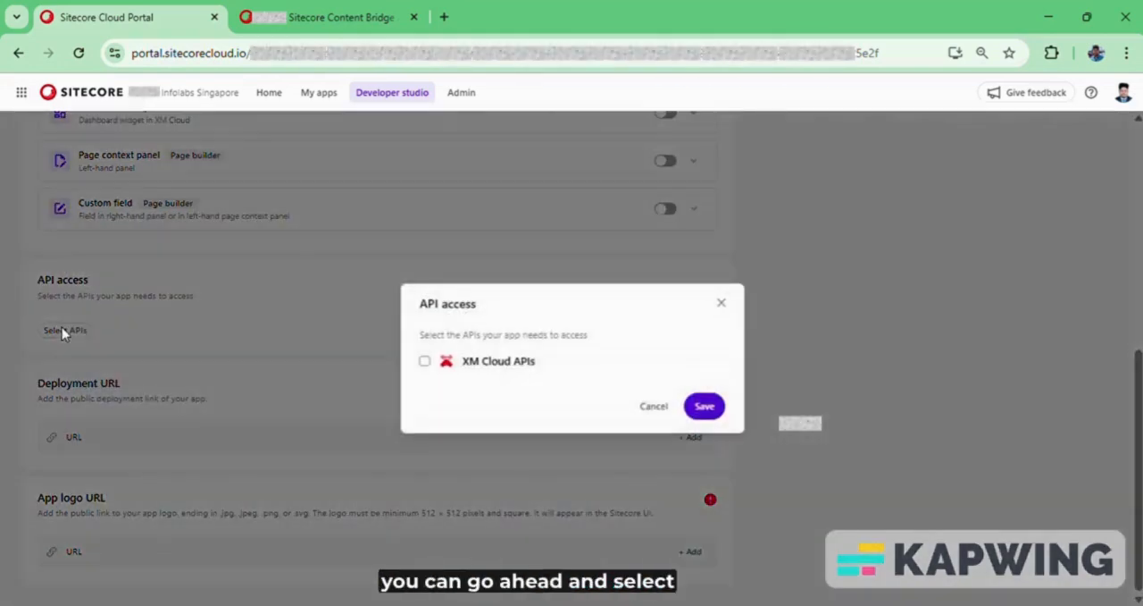
{"action": "left_click", "coordinate": [426, 361]}
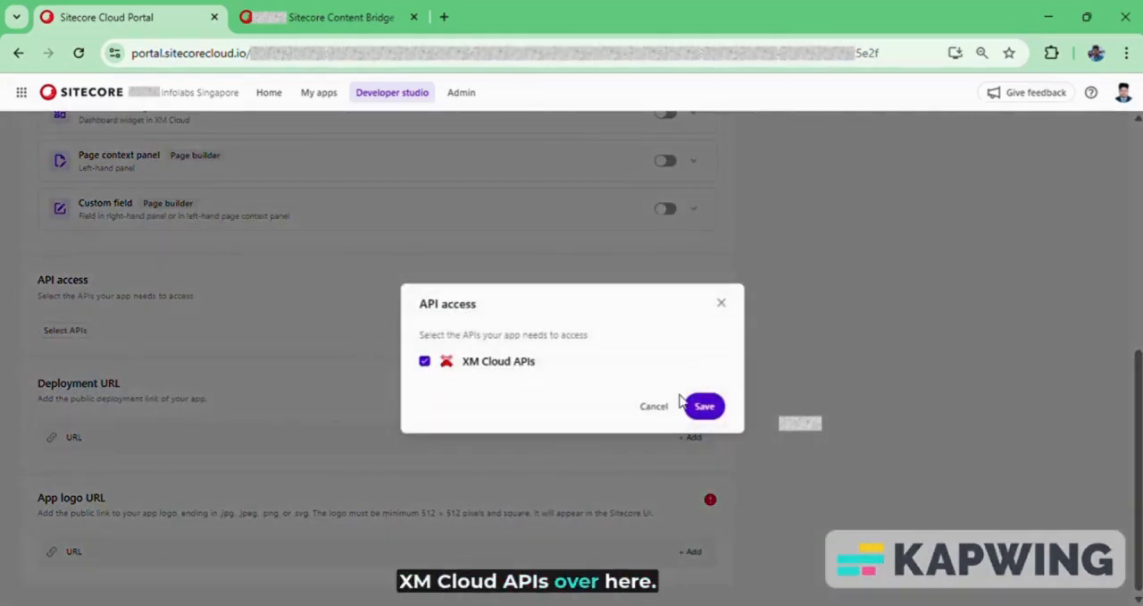
{"action": "left_click", "coordinate": [715, 403]}
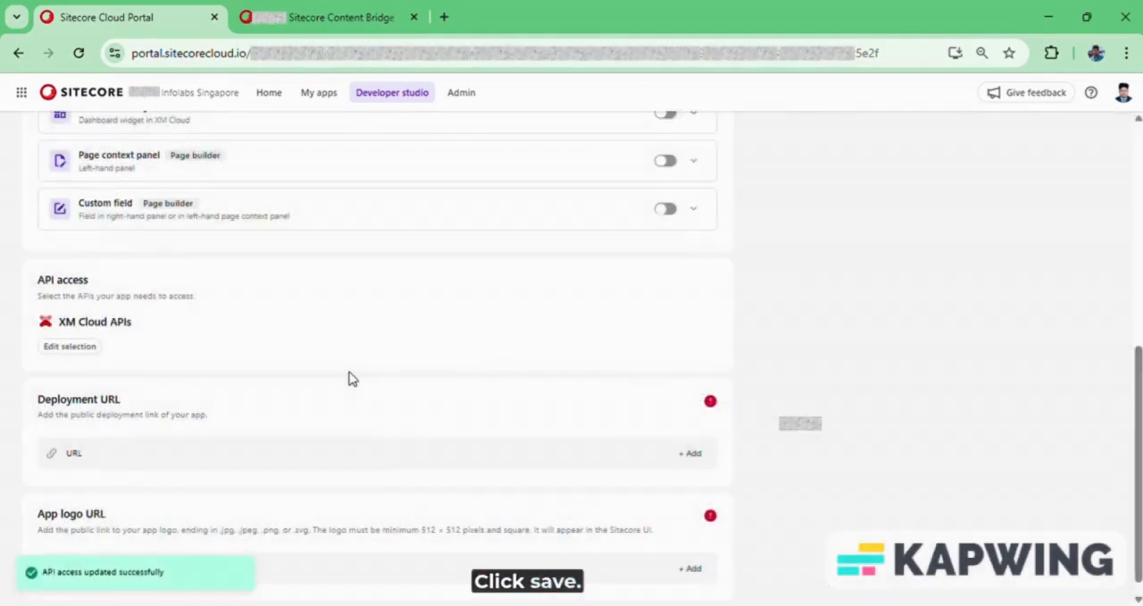
{"action": "scroll", "coordinate": [177, 395], "scroll_direction": "down", "scroll_amount": 1}
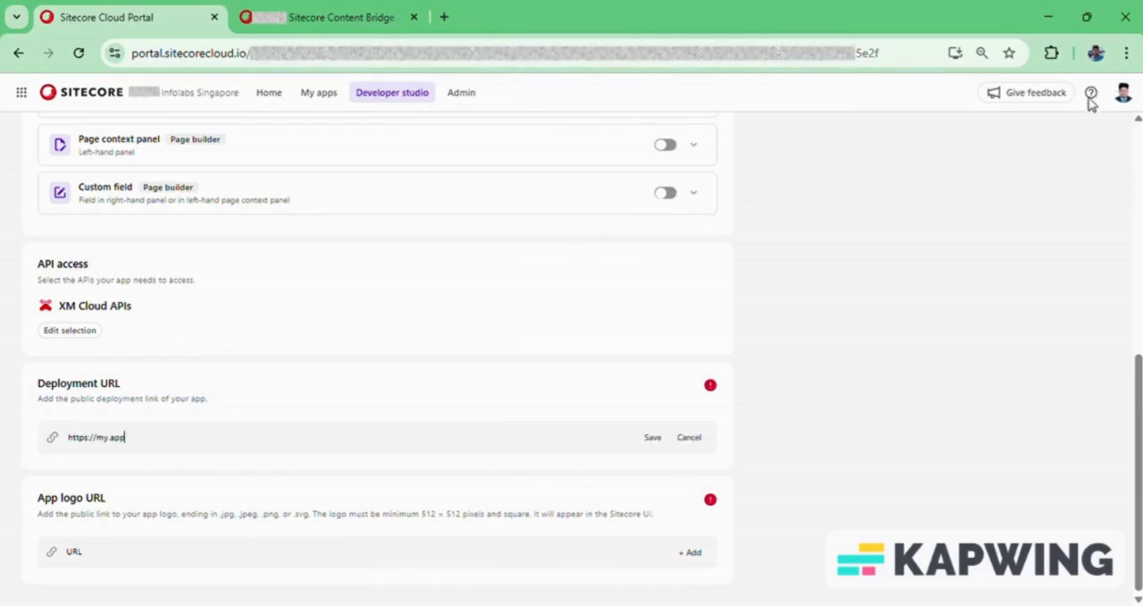
{"action": "left_click", "coordinate": [654, 437]}
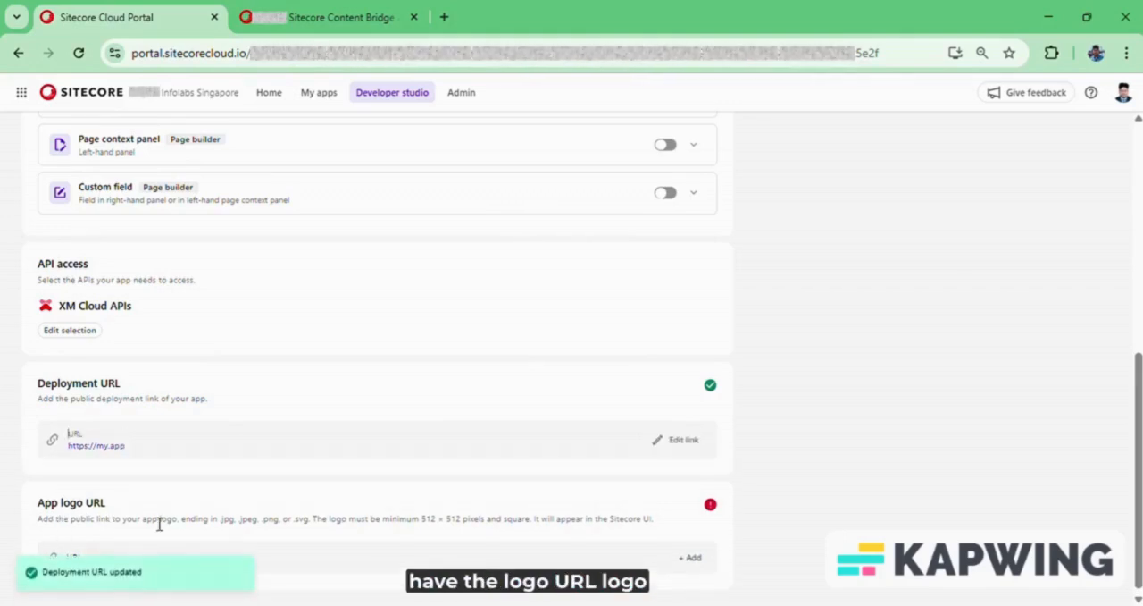
{"action": "scroll", "coordinate": [248, 504], "scroll_direction": "down", "scroll_amount": 1}
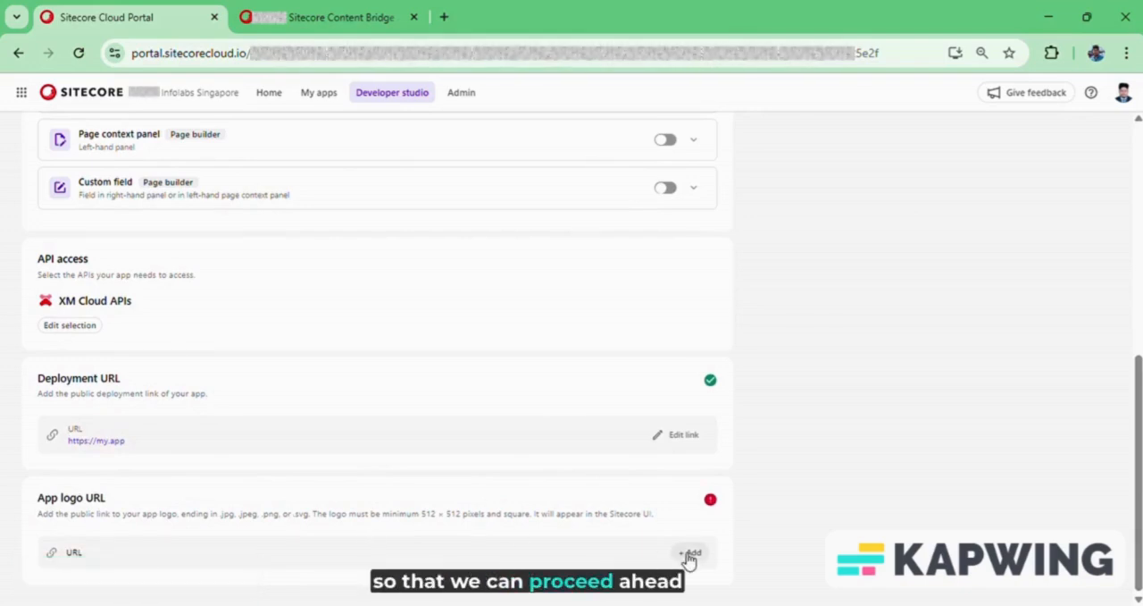
{"action": "scroll", "coordinate": [827, 487], "scroll_direction": "up", "scroll_amount": 3}
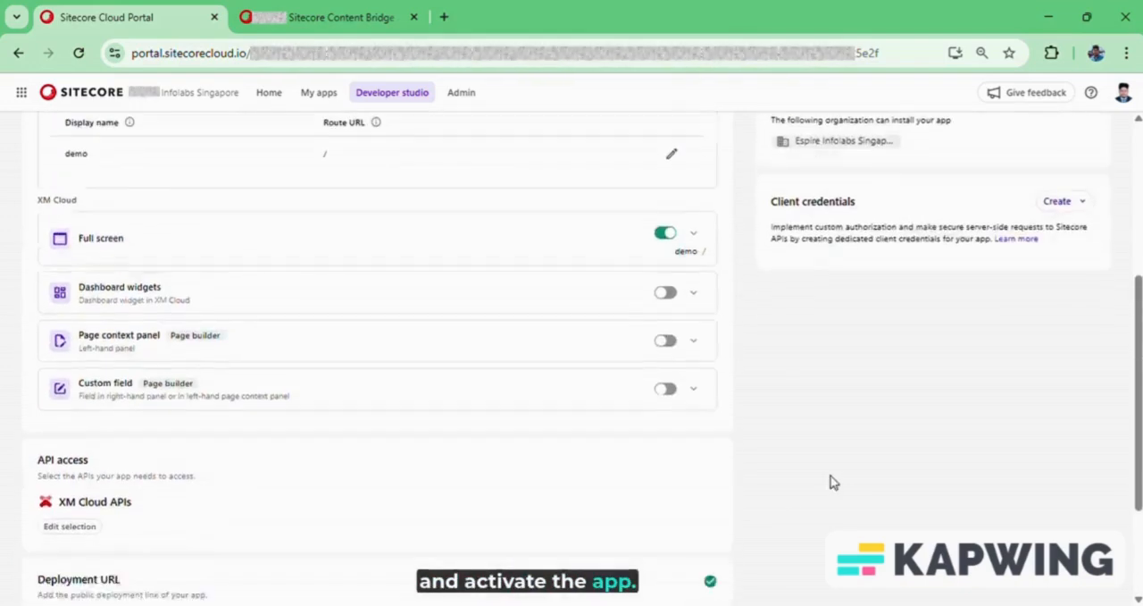
{"action": "scroll", "coordinate": [184, 522], "scroll_direction": "down", "scroll_amount": 3}
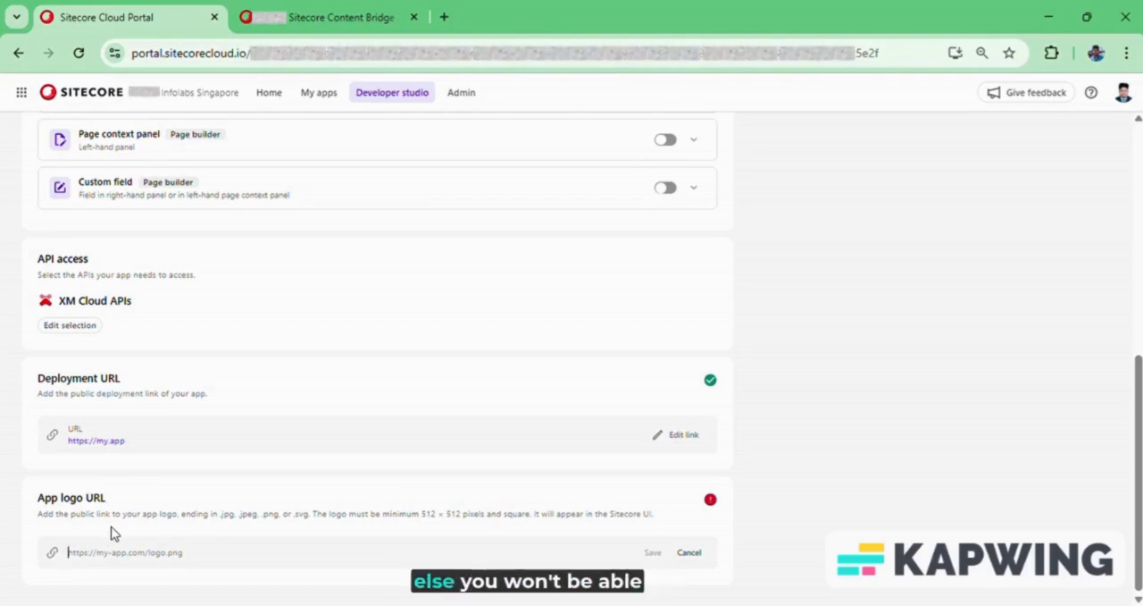
{"action": "scroll", "coordinate": [500, 475], "scroll_direction": "up", "scroll_amount": 10}
{"action": "scroll", "coordinate": [395, 511], "scroll_direction": "down", "scroll_amount": 5}
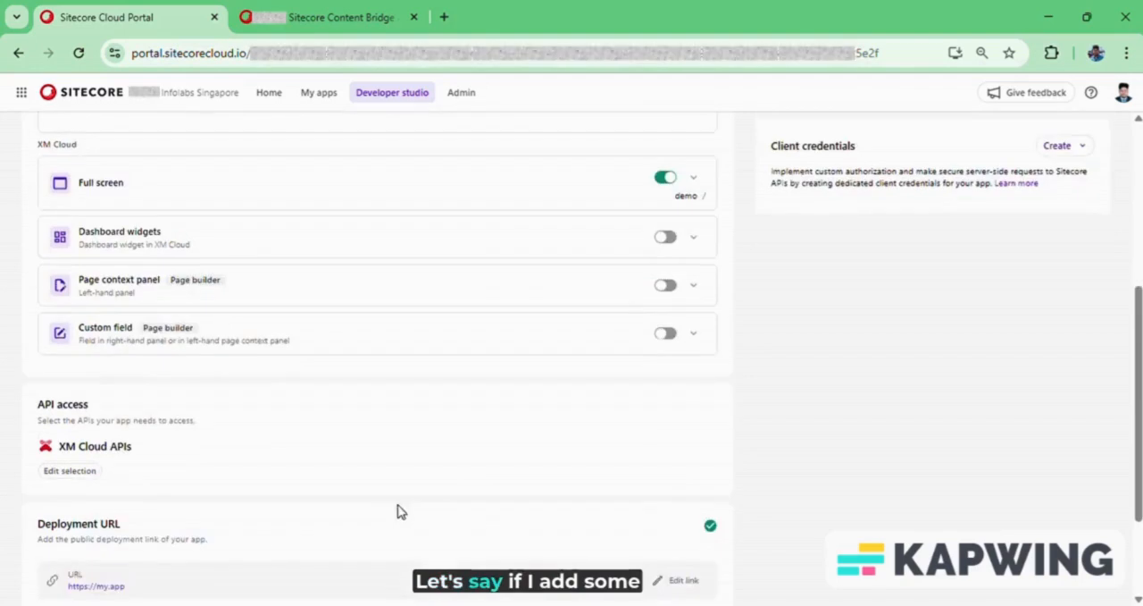
{"action": "scroll", "coordinate": [274, 536], "scroll_direction": "down", "scroll_amount": 1}
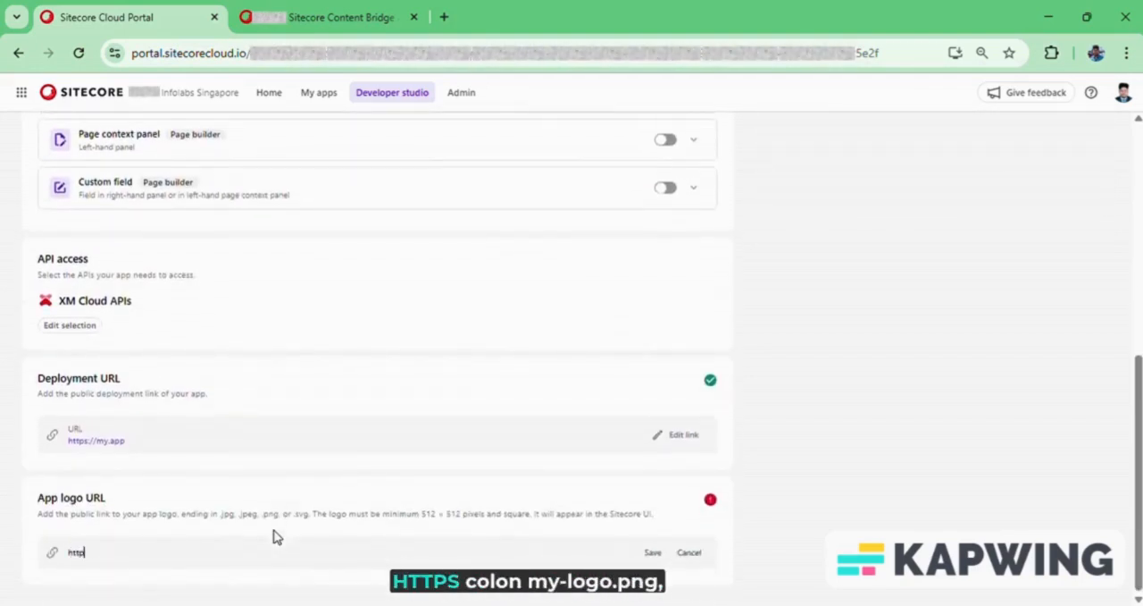
{"action": "type", "text": "//mylogo"}
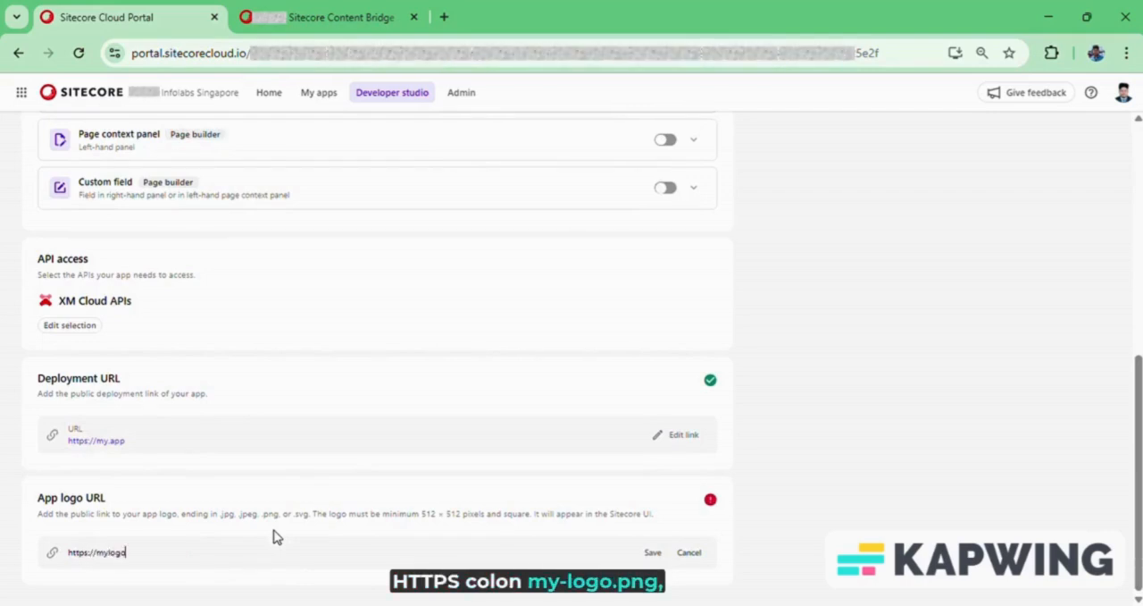
{"action": "type", "text": ".png"}
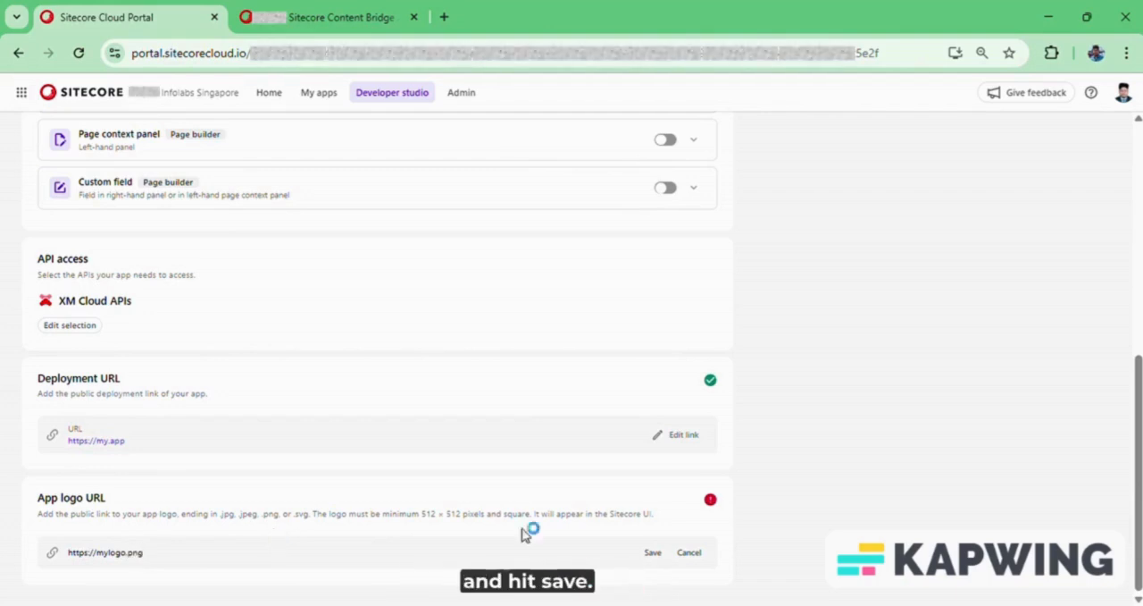
{"action": "left_click", "coordinate": [653, 553]}
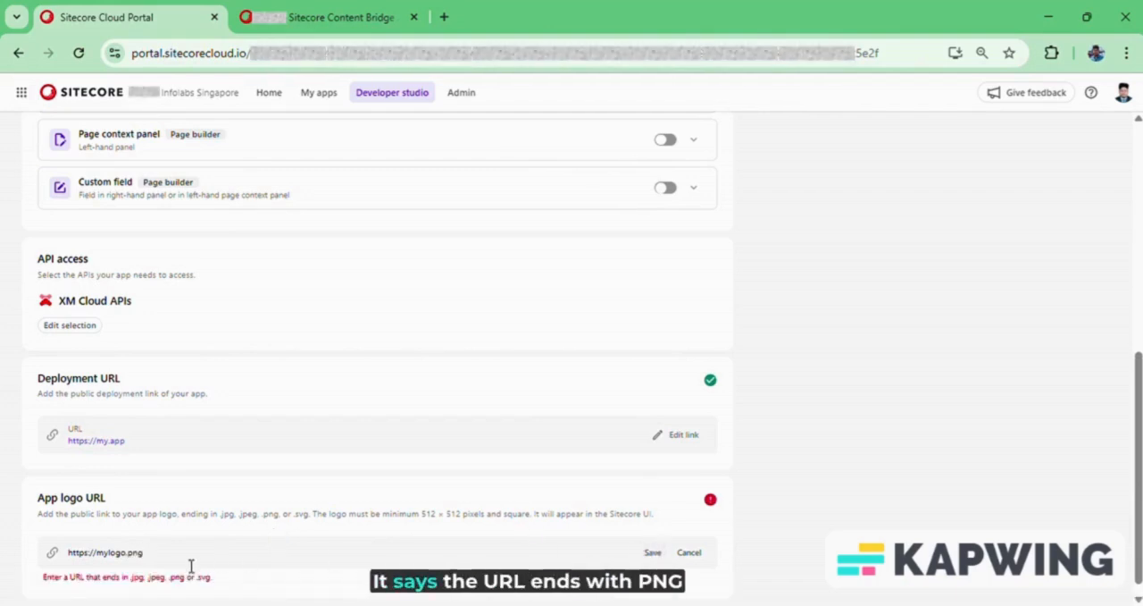
{"action": "mouse_move", "coordinate": [191, 567]}
{"action": "left_mouse_down"}
{"action": "mouse_move", "coordinate": [148, 578]}
{"action": "mouse_move", "coordinate": [203, 582]}
{"action": "left_mouse_up"}
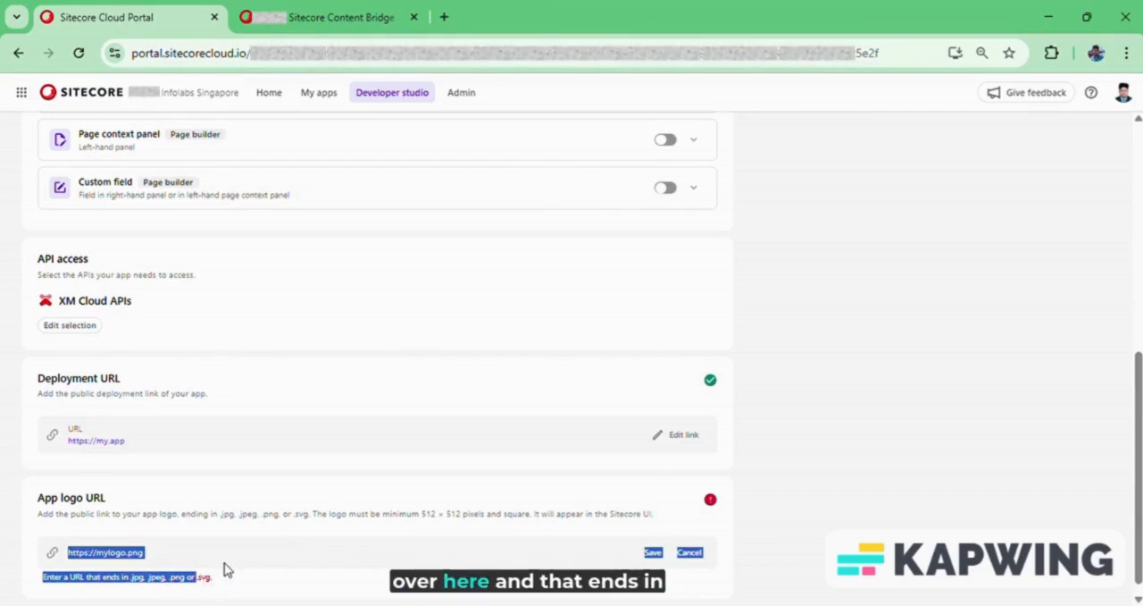
Replace the app logo URL with the signed link to the hosted PNG logo and save it.
{"action": "left_click", "coordinate": [232, 557]}
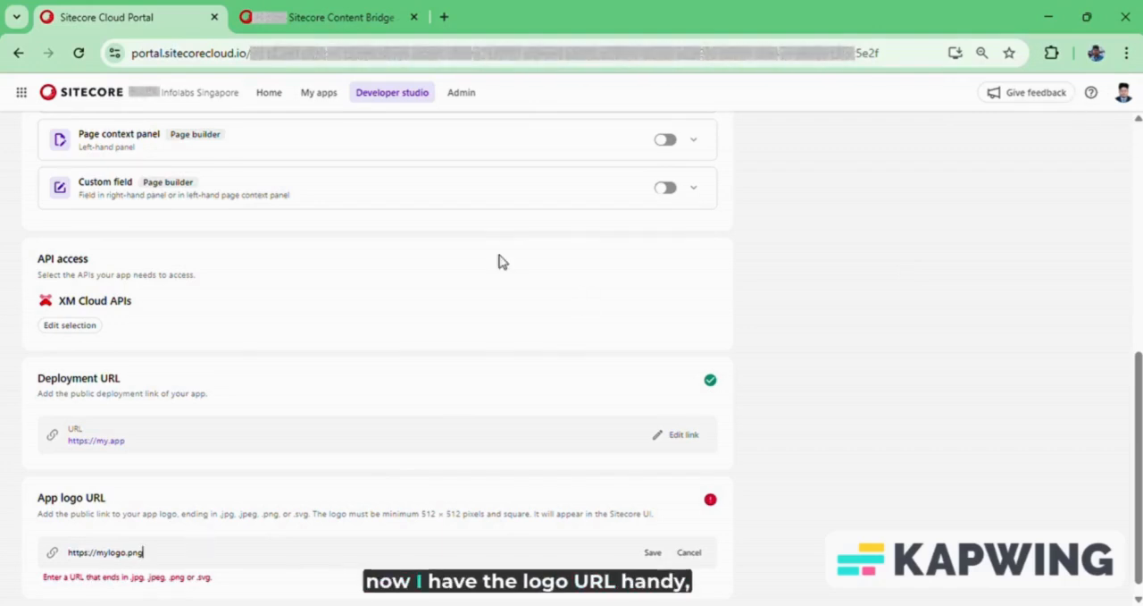
{"action": "scroll", "coordinate": [331, 330], "scroll_direction": "down", "scroll_amount": 1}
{"action": "key", "text": "ctrl+a"}
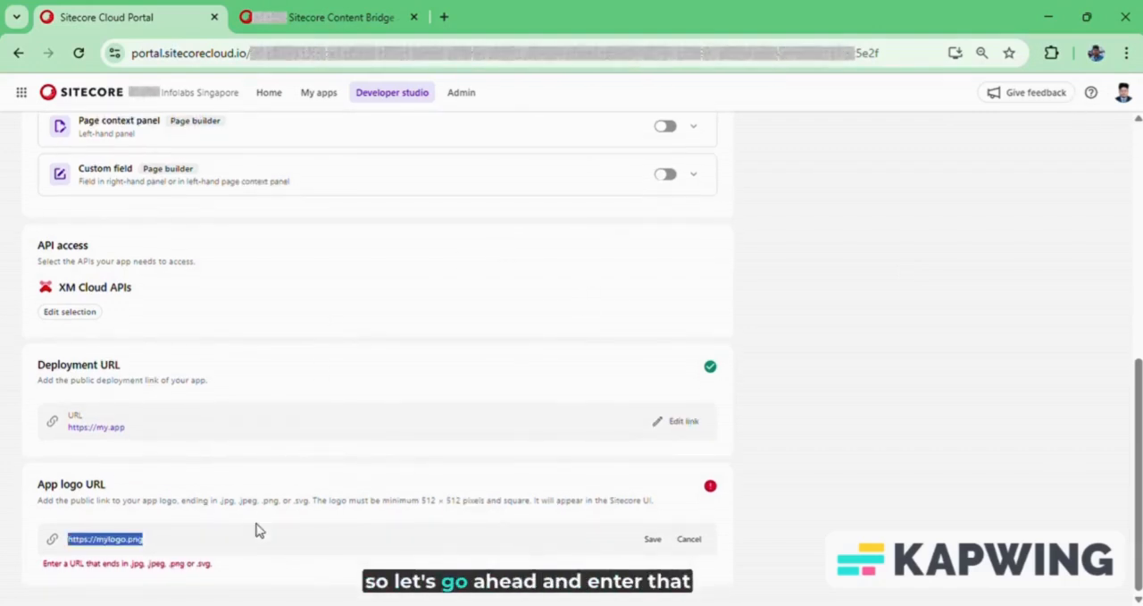
{"action": "key", "text": "ctrl+v"}
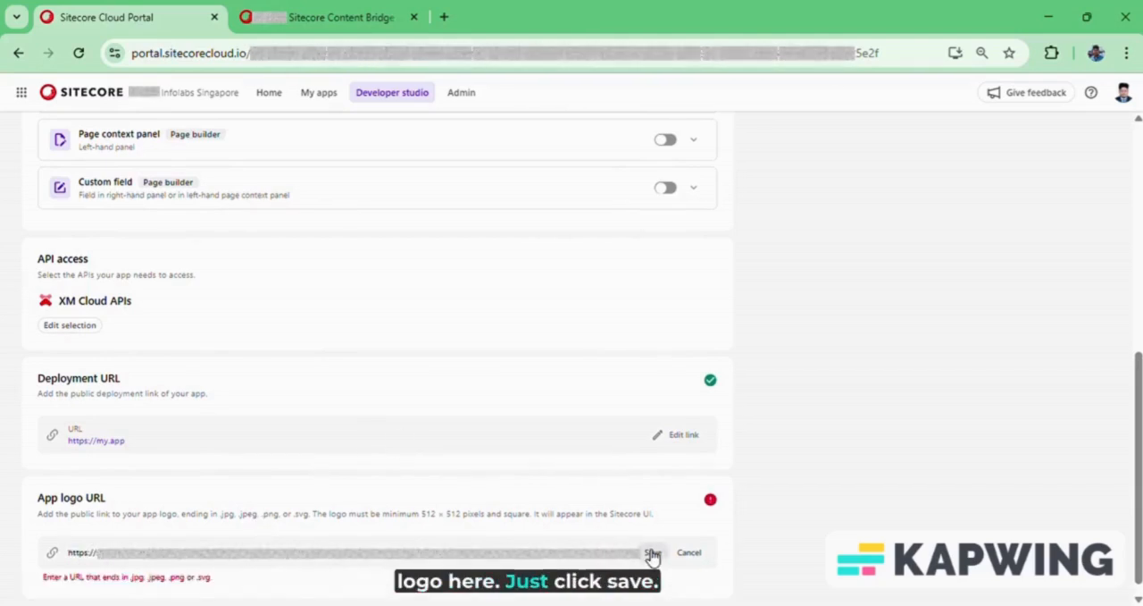
{"action": "left_click", "coordinate": [653, 552]}
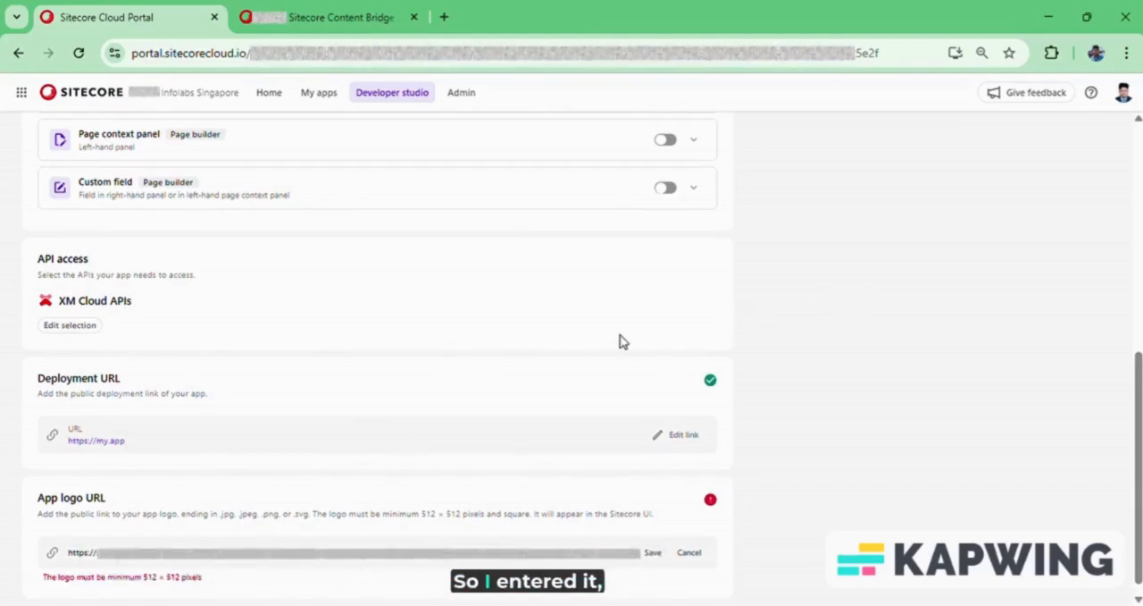
{"action": "scroll", "coordinate": [273, 543], "scroll_direction": "down", "scroll_amount": 1}
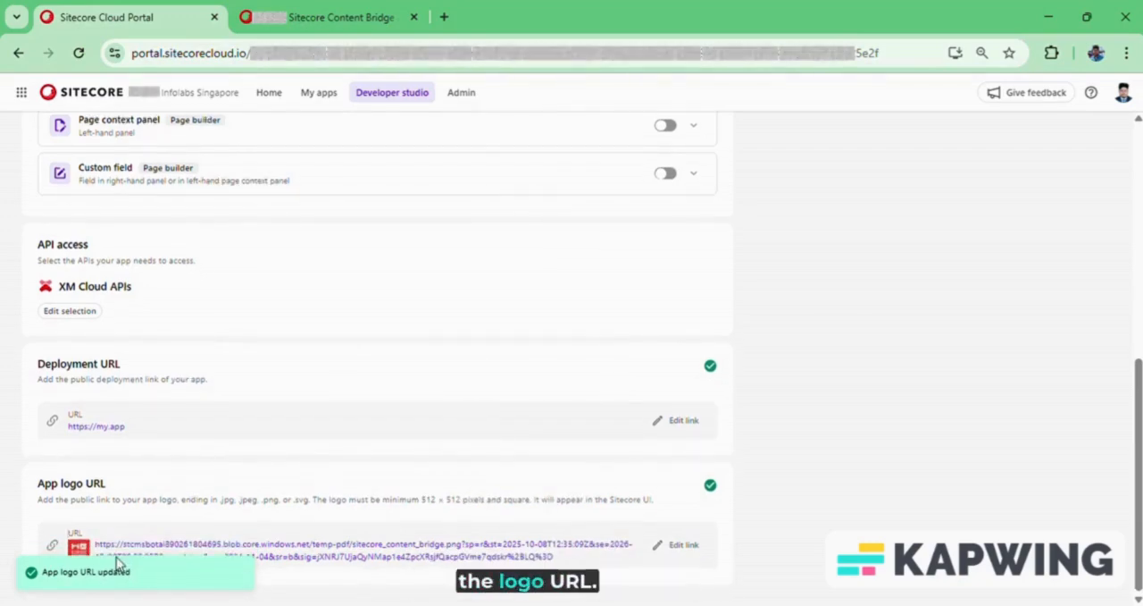
Activate the demo app for the current organization and confirm the activation.
{"action": "scroll", "coordinate": [620, 459], "scroll_direction": "up", "scroll_amount": 10}
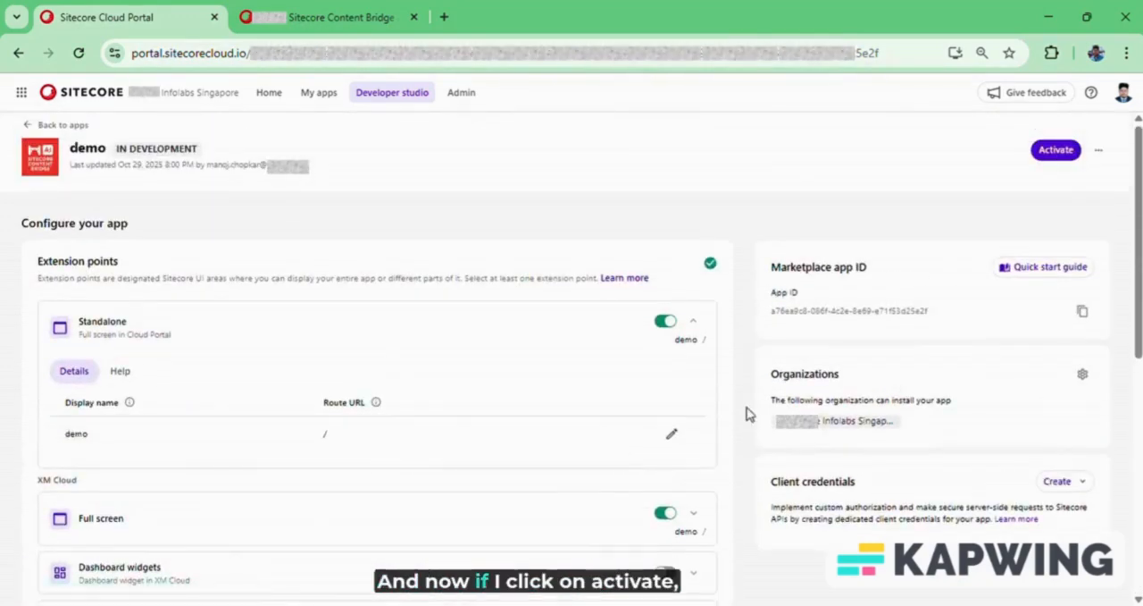
{"action": "left_click", "coordinate": [1061, 152]}
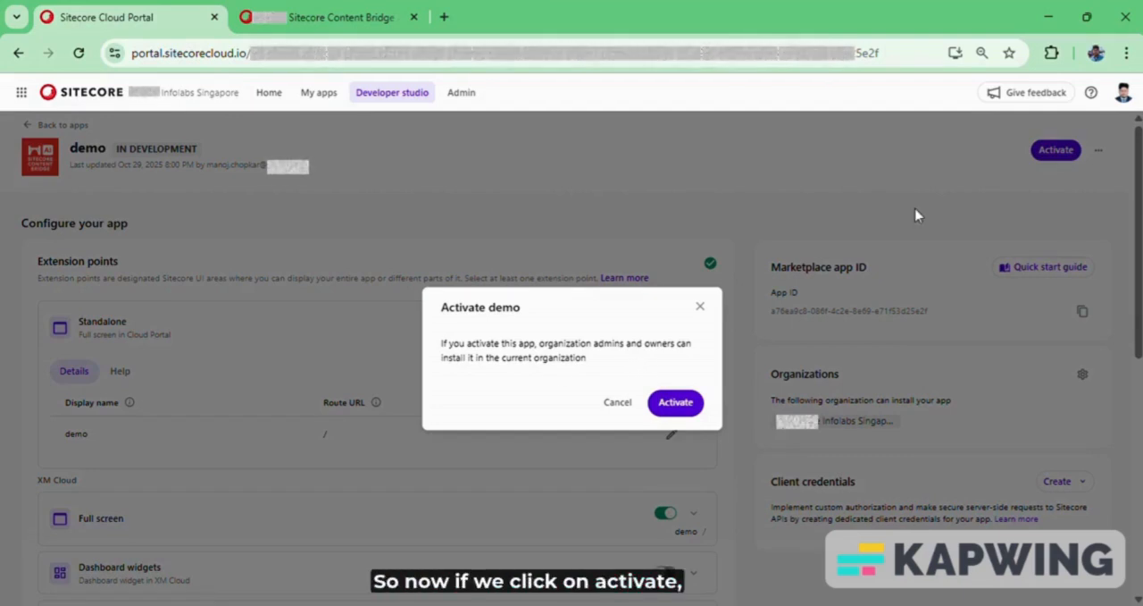
{"action": "left_click", "coordinate": [676, 404]}
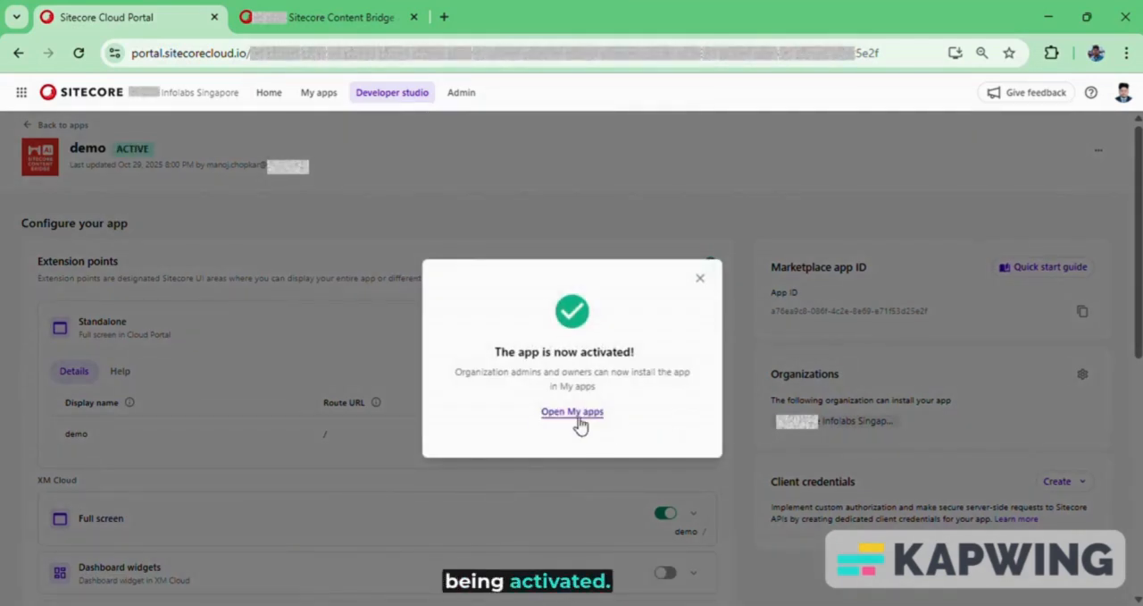
Open My apps and install the demo app for the first XM Cloud environment listed.
{"action": "left_click", "coordinate": [327, 102]}
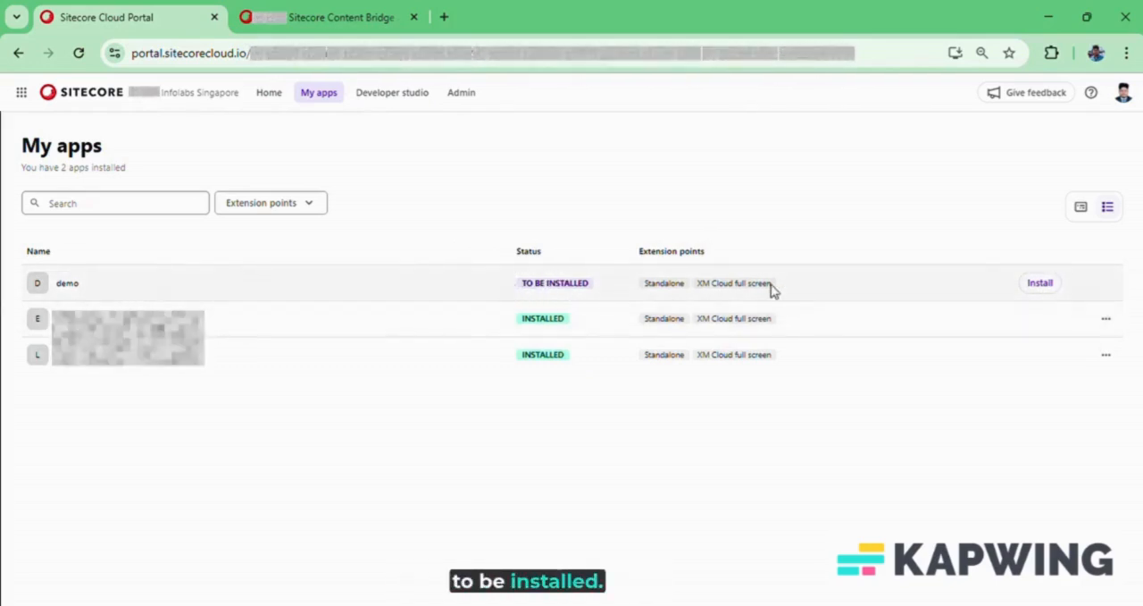
{"action": "left_click", "coordinate": [1039, 284]}
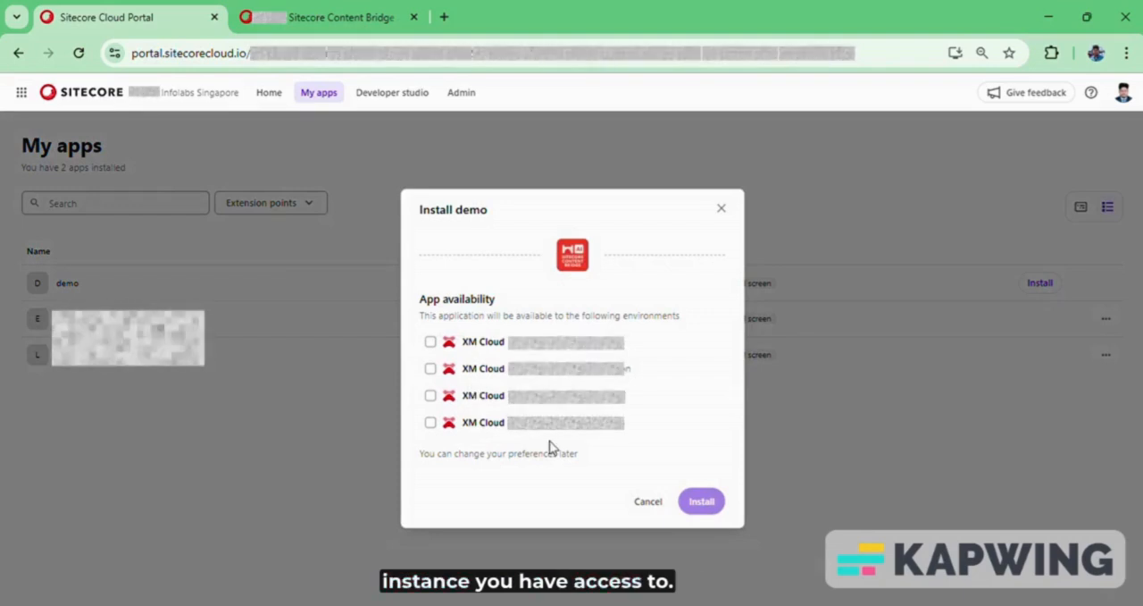
{"action": "left_click", "coordinate": [497, 346]}
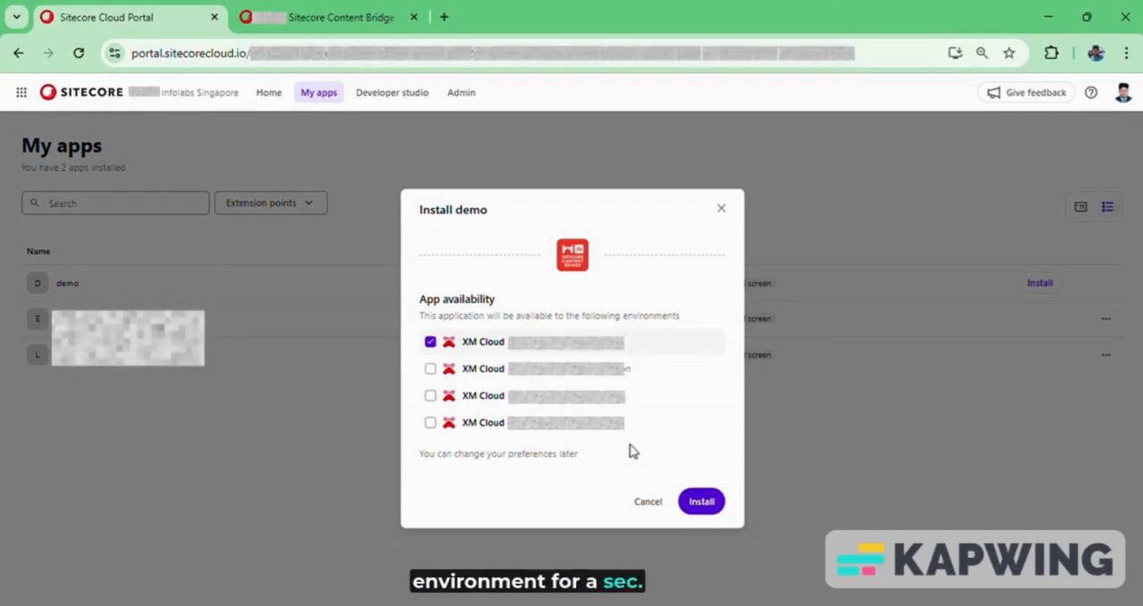
{"action": "left_click", "coordinate": [704, 502]}
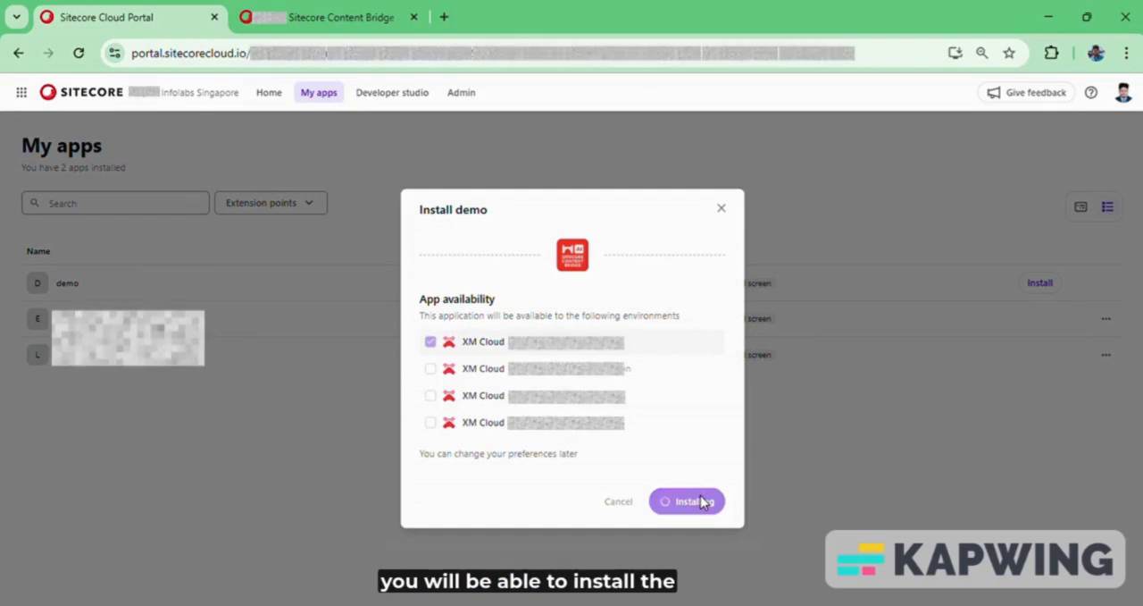